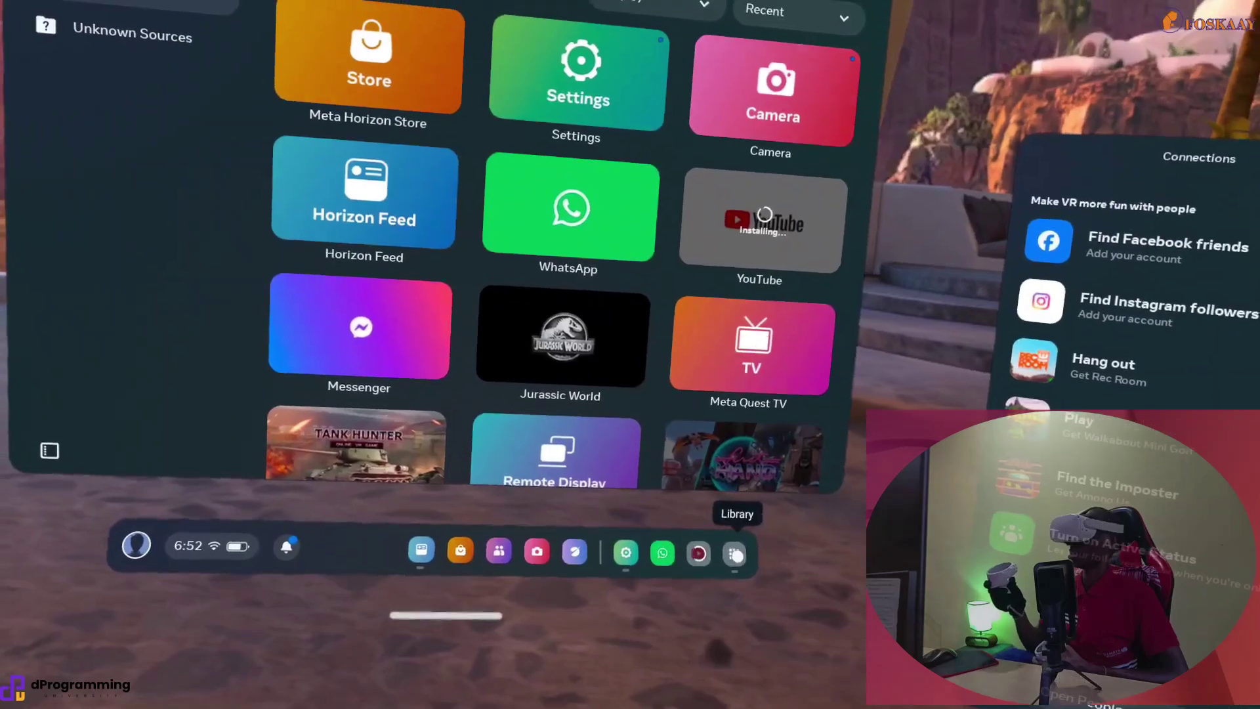
Step: Close and reopen the app library from the taskbar Library icon
{"action": "left_click", "coordinate": [734, 543]}
{"action": "left_click", "coordinate": [733, 542]}
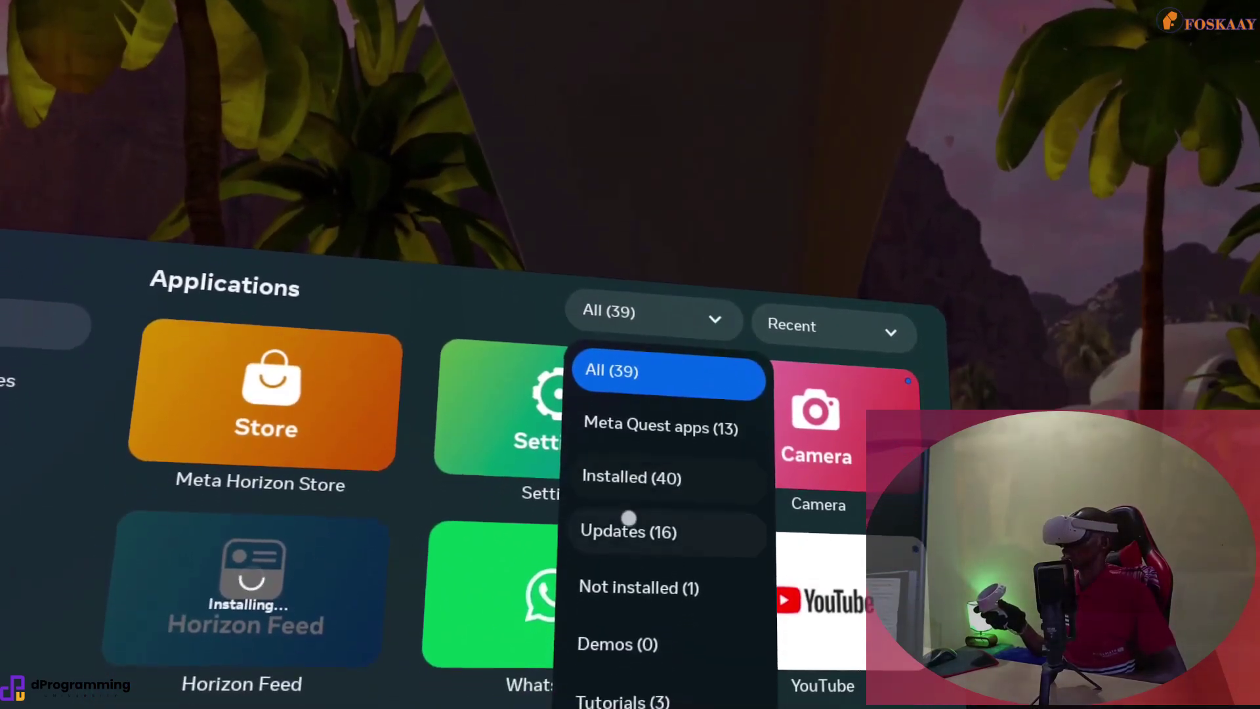
Step: Narrow the library to Updates (16), then set the filter back to All (39)
{"action": "left_click", "coordinate": [629, 529]}
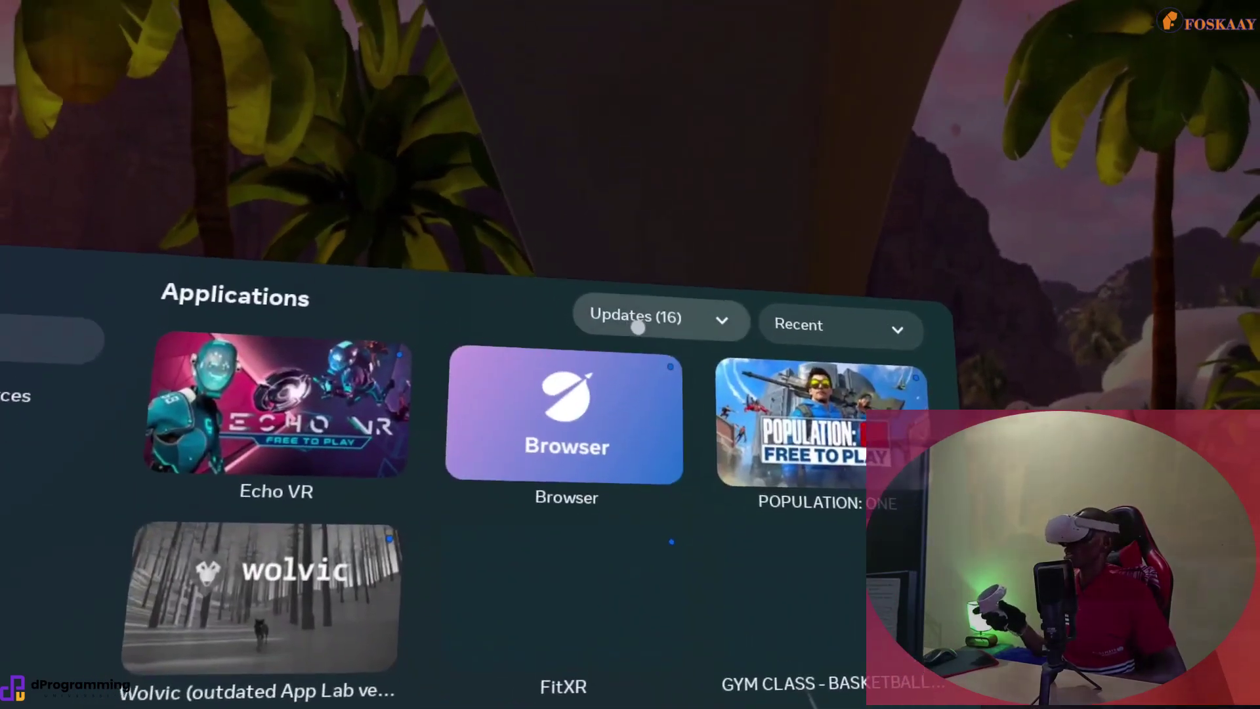
{"action": "left_click", "coordinate": [639, 327]}
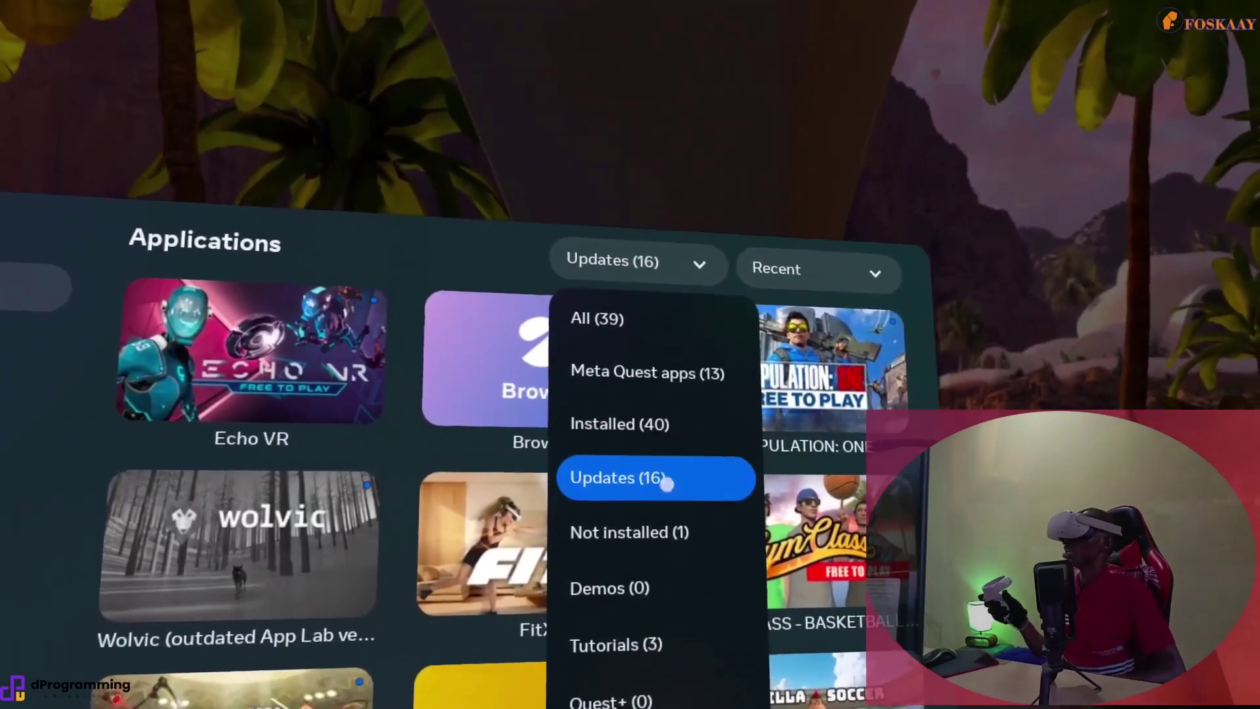
{"action": "left_click", "coordinate": [681, 362]}
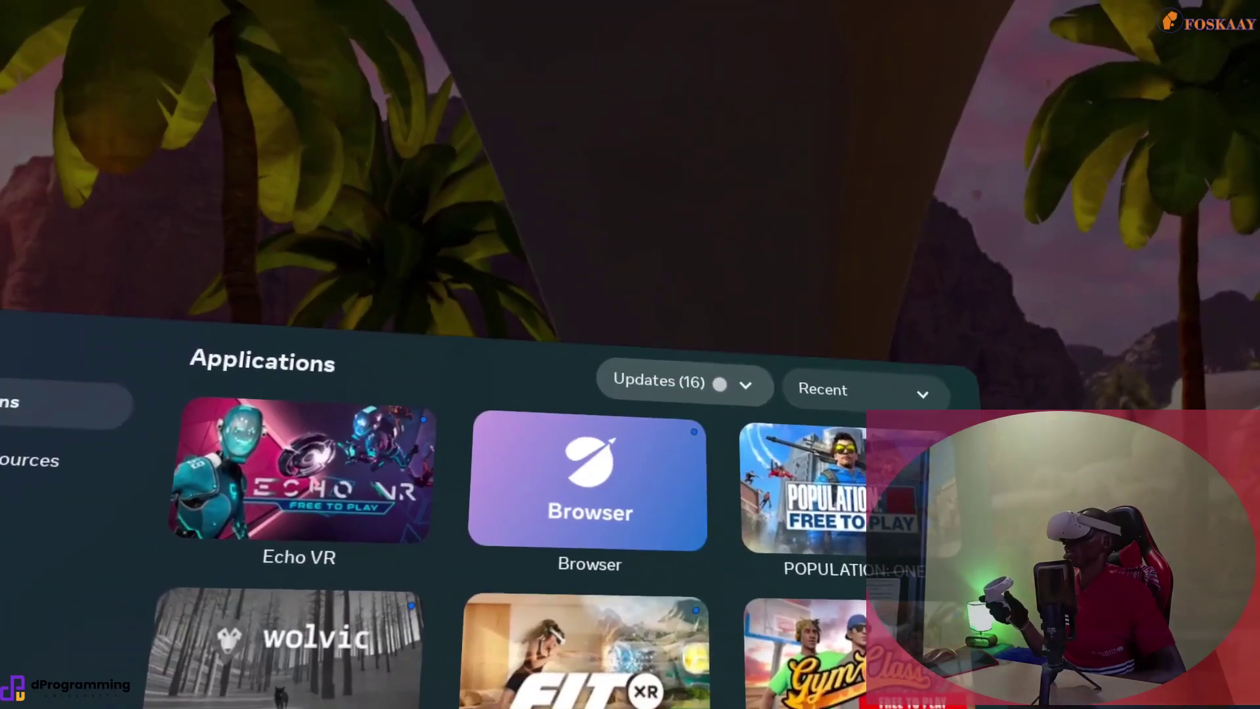
{"action": "left_click", "coordinate": [688, 380]}
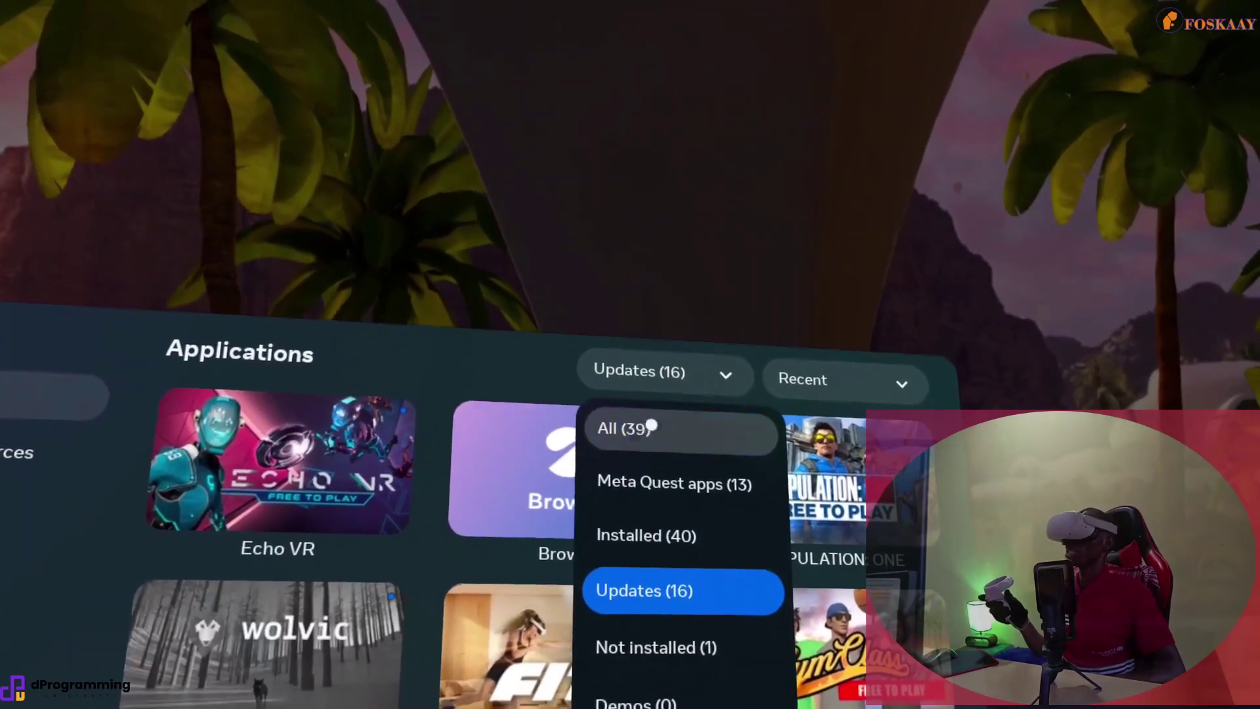
{"action": "left_click", "coordinate": [651, 427]}
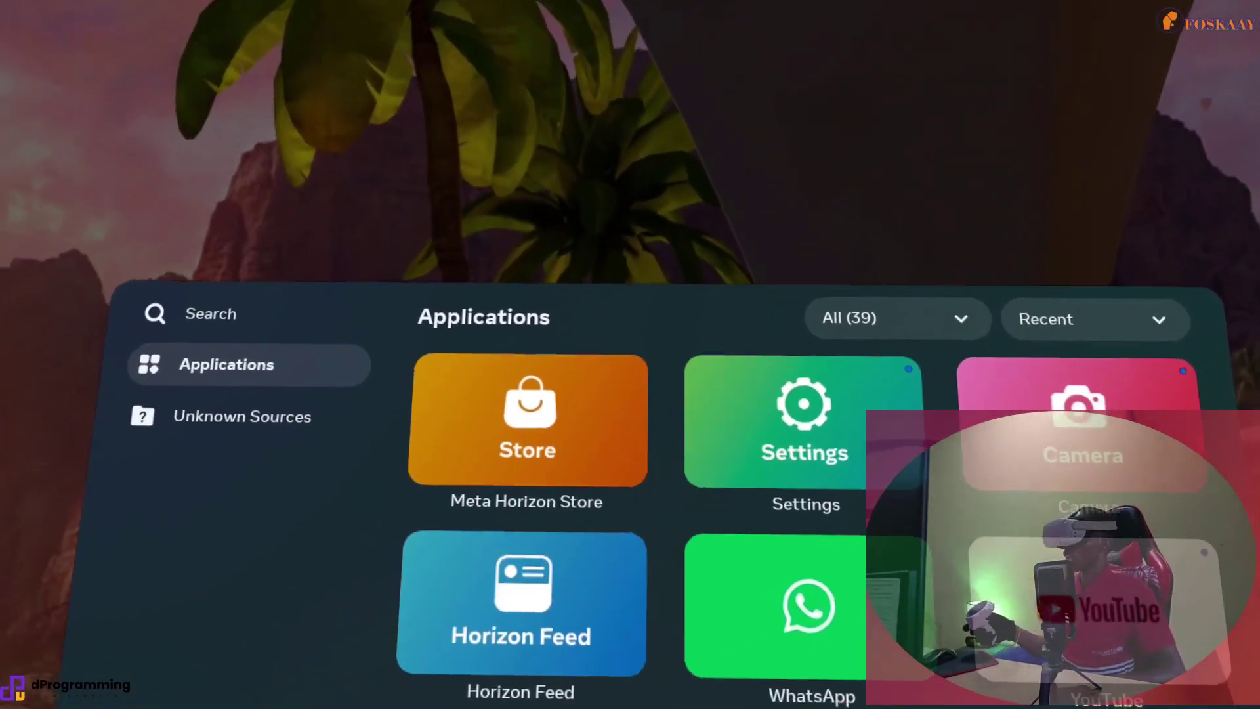
Step: Check and close the Messenger app's options menu, then open the category filter choices
{"action": "scroll", "coordinate": [591, 427], "scroll_direction": "down", "scroll_amount": 3}
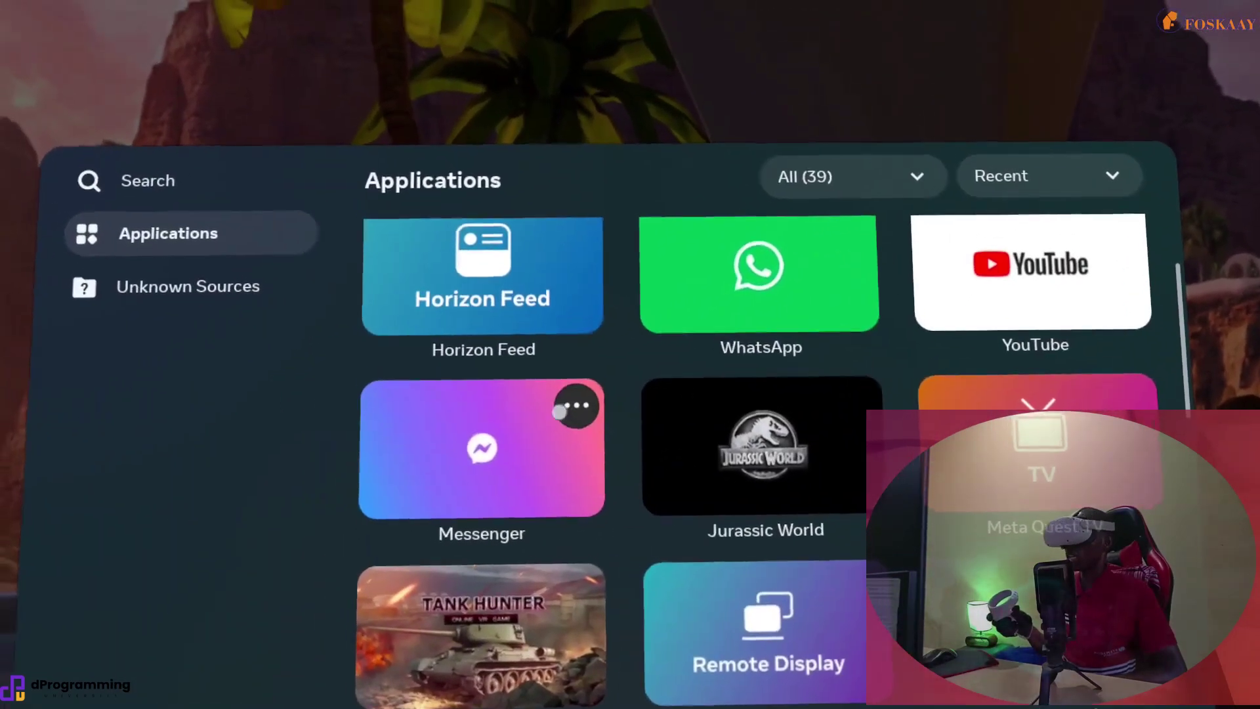
{"action": "left_click", "coordinate": [562, 410]}
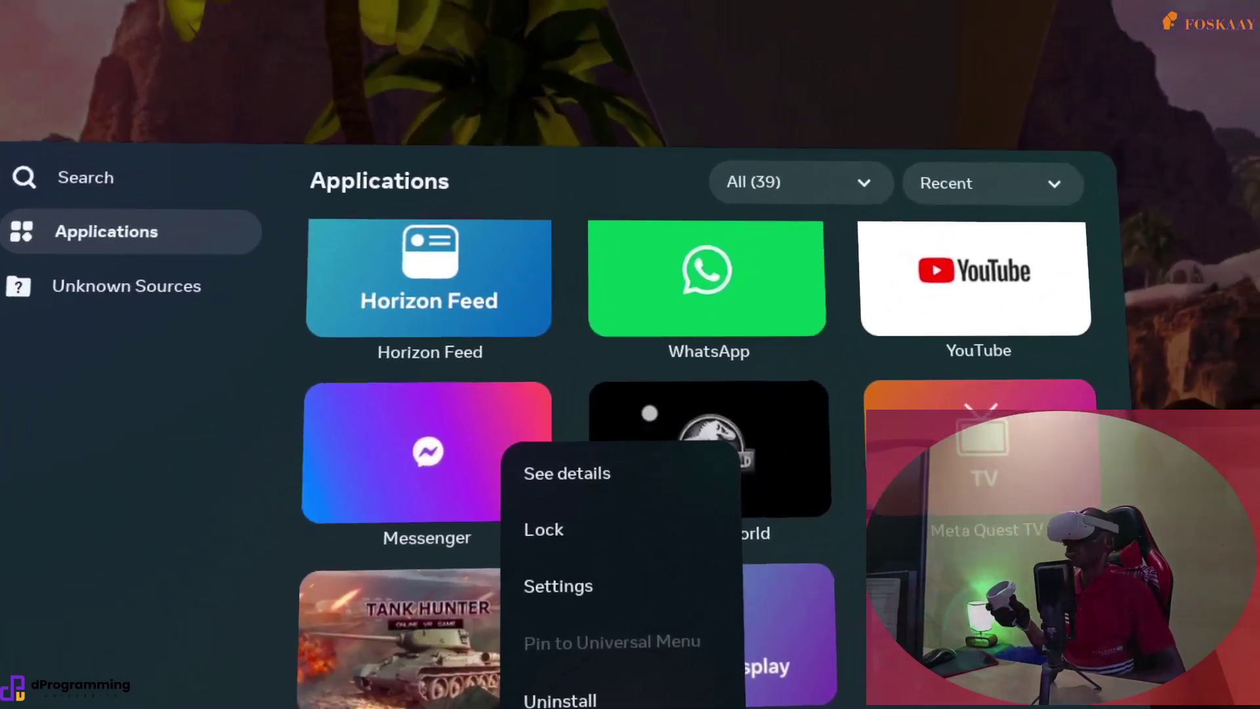
{"action": "left_click", "coordinate": [571, 368]}
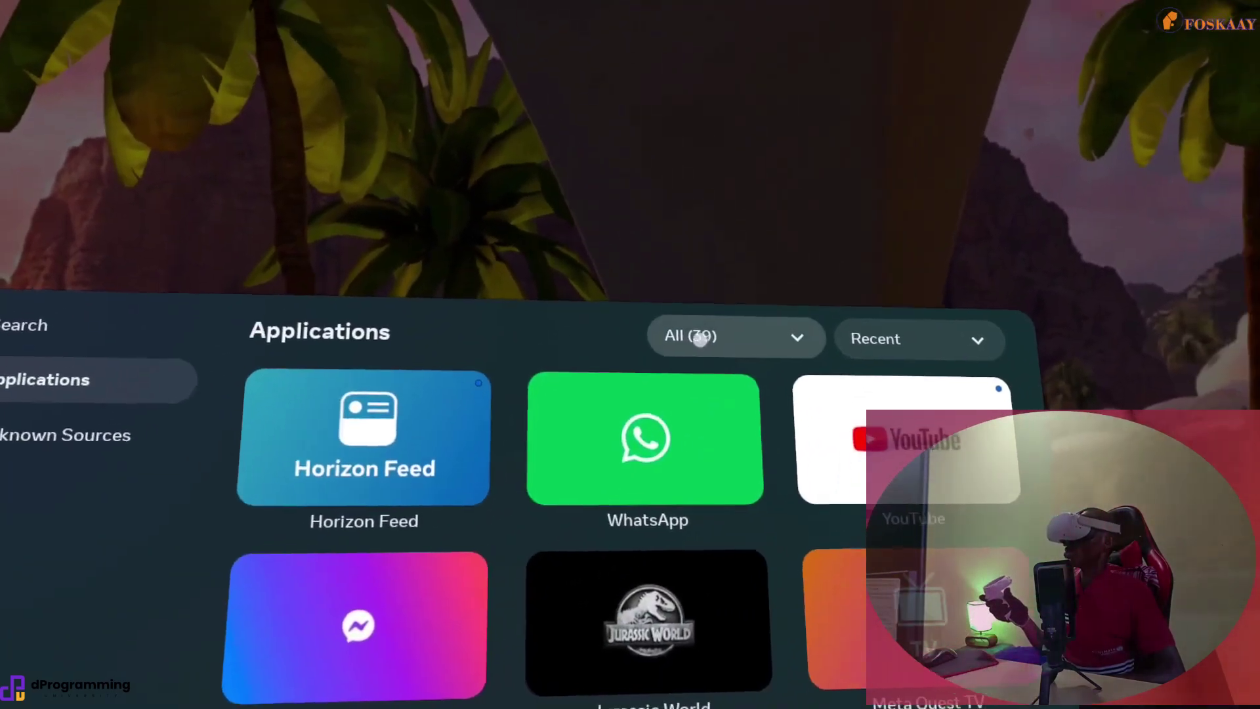
{"action": "left_click", "coordinate": [700, 338]}
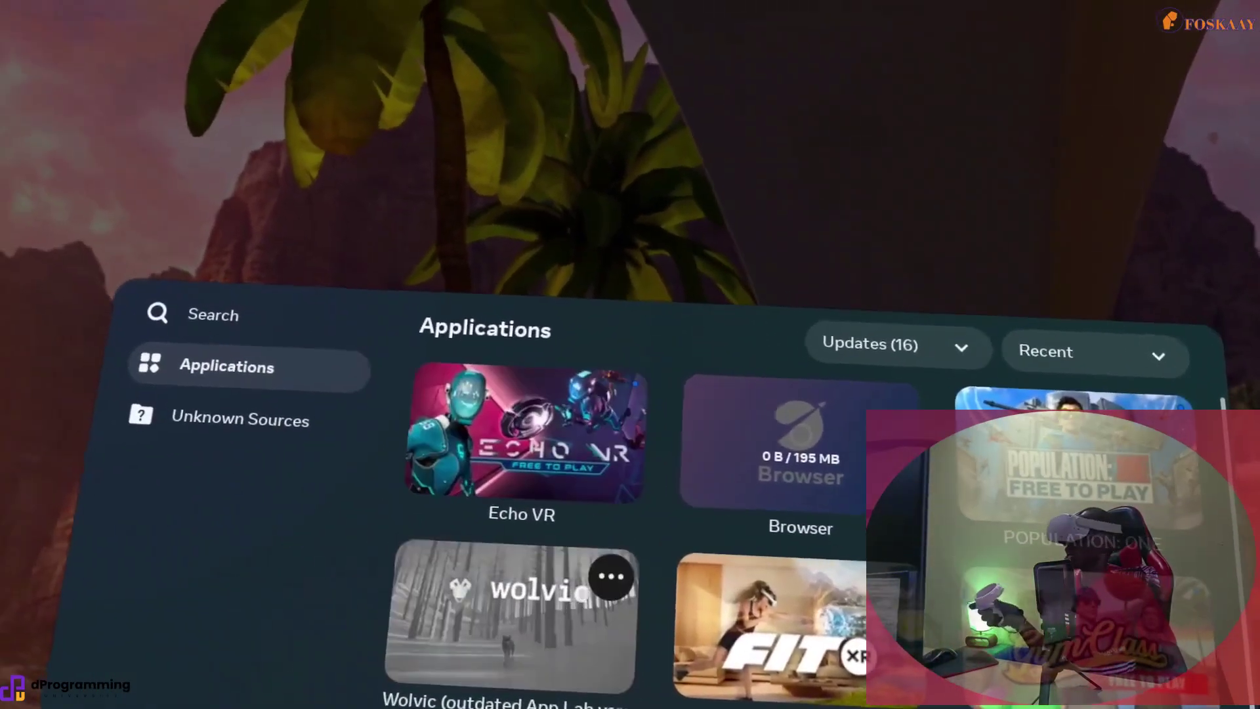
Step: Scroll through the Updates list and back to the top while Browser's update downloads
{"action": "mouse_move", "coordinate": [782, 458]}
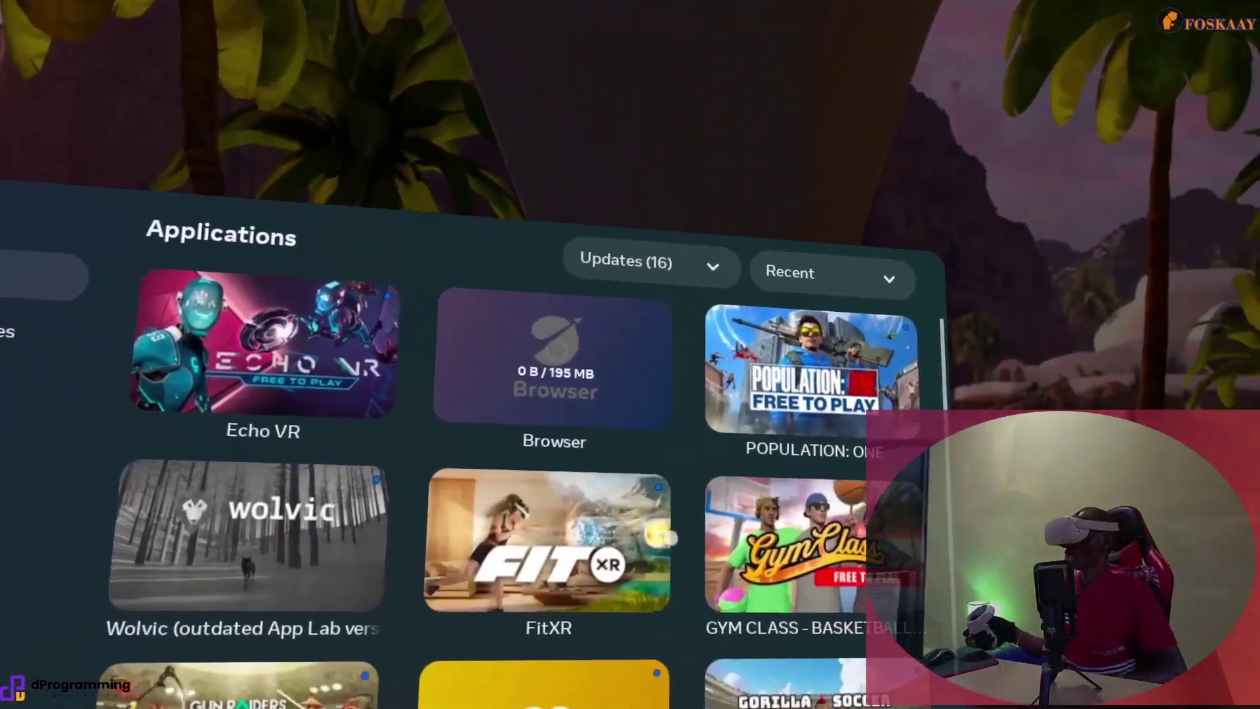
{"action": "scroll", "coordinate": [623, 460], "scroll_direction": "down", "scroll_amount": 6}
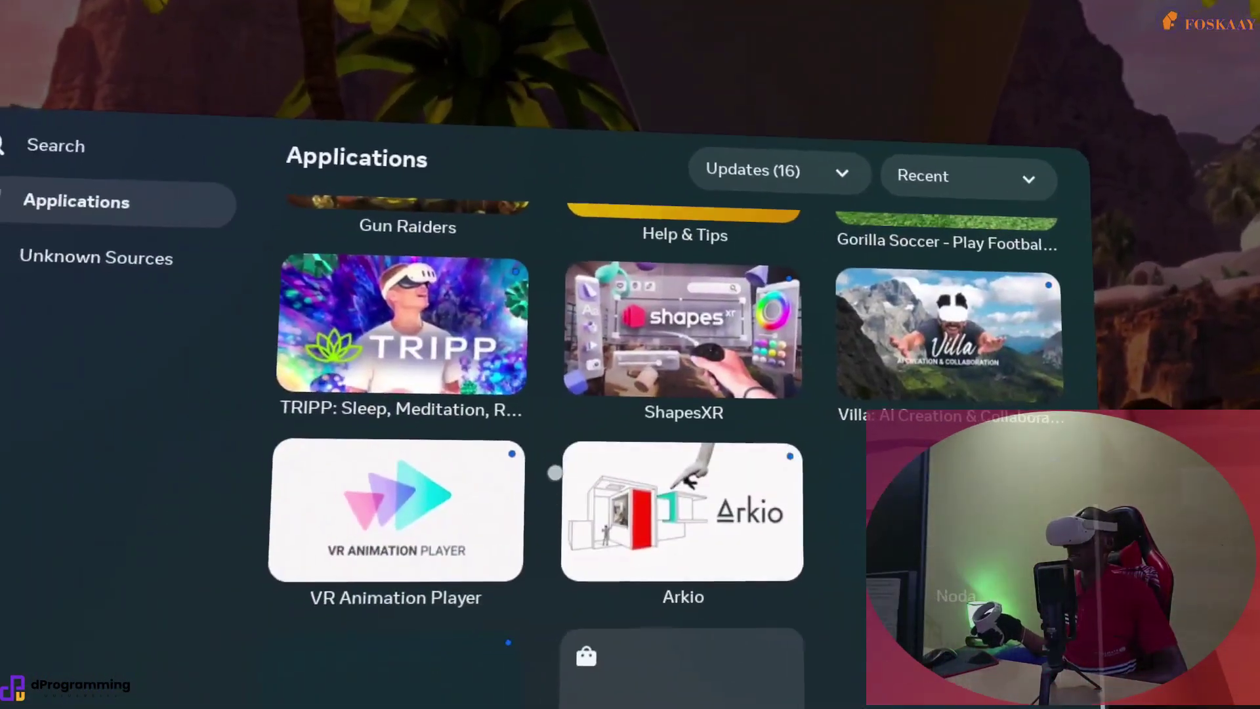
{"action": "scroll", "coordinate": [554, 472], "scroll_direction": "up", "scroll_amount": 6}
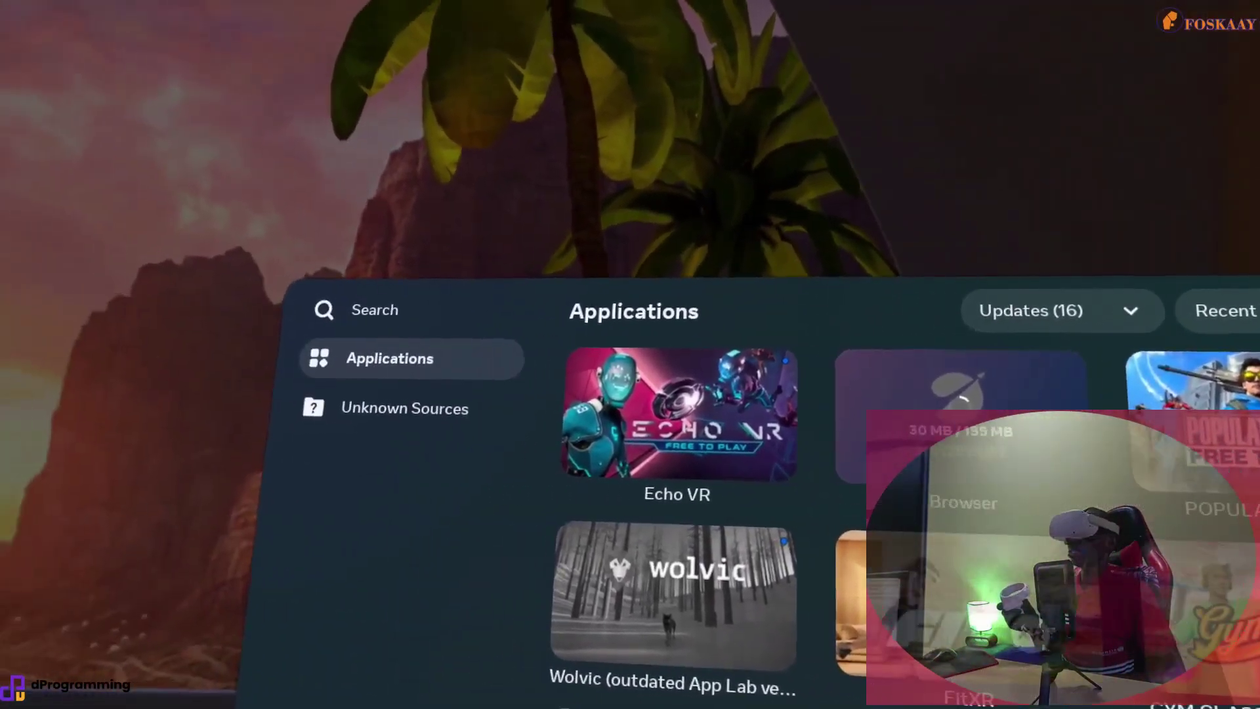
{"action": "mouse_move", "coordinate": [781, 371]}
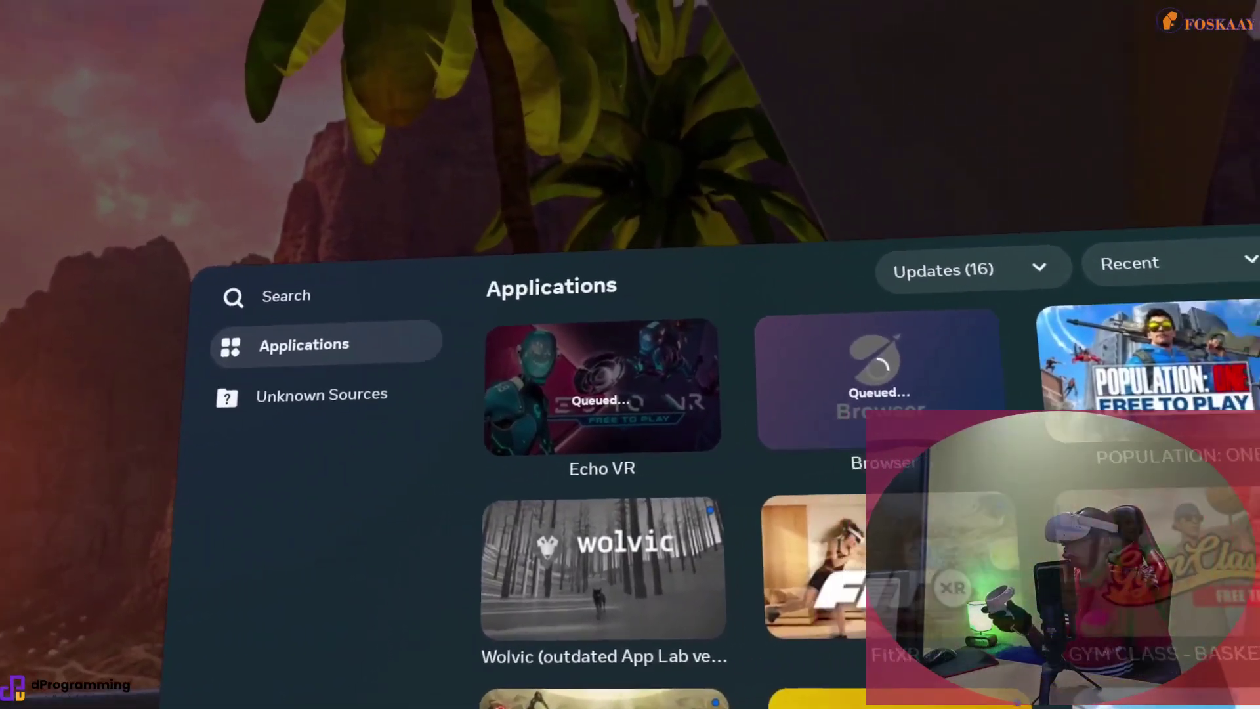
Step: Let the queued Echo VR and Browser updates keep downloading in the library
{"action": "mouse_move", "coordinate": [915, 448]}
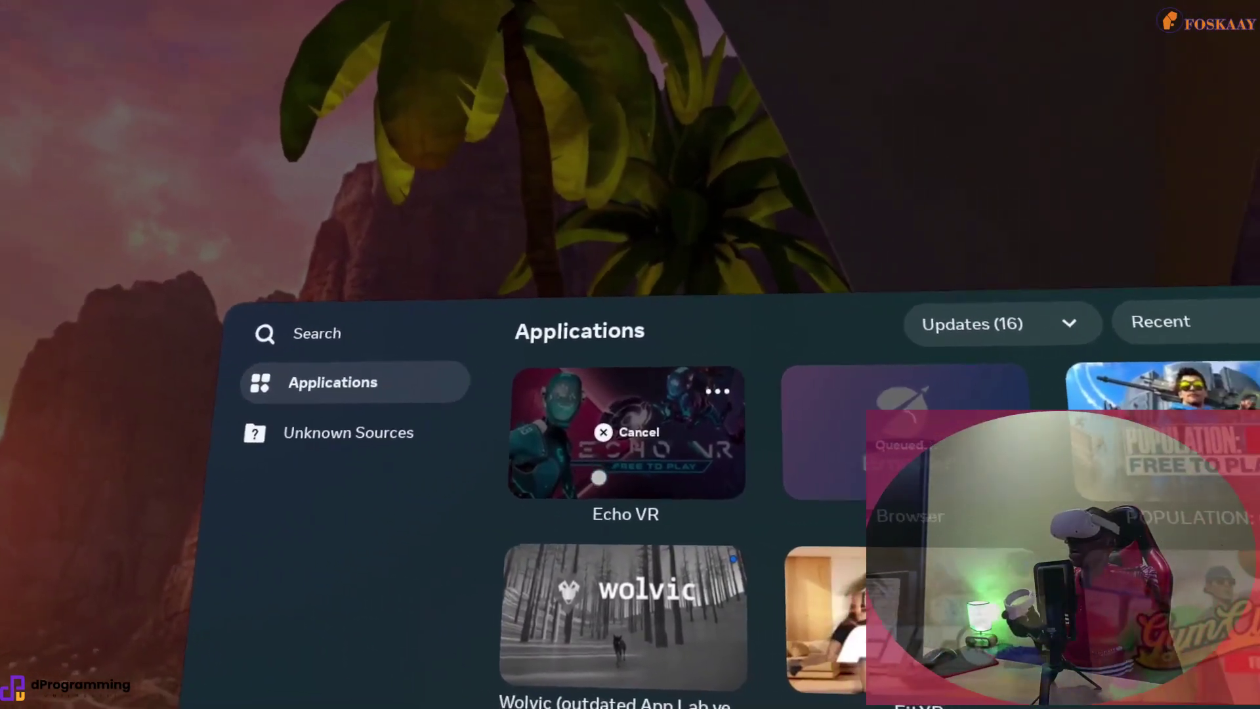
{"action": "mouse_move", "coordinate": [669, 470]}
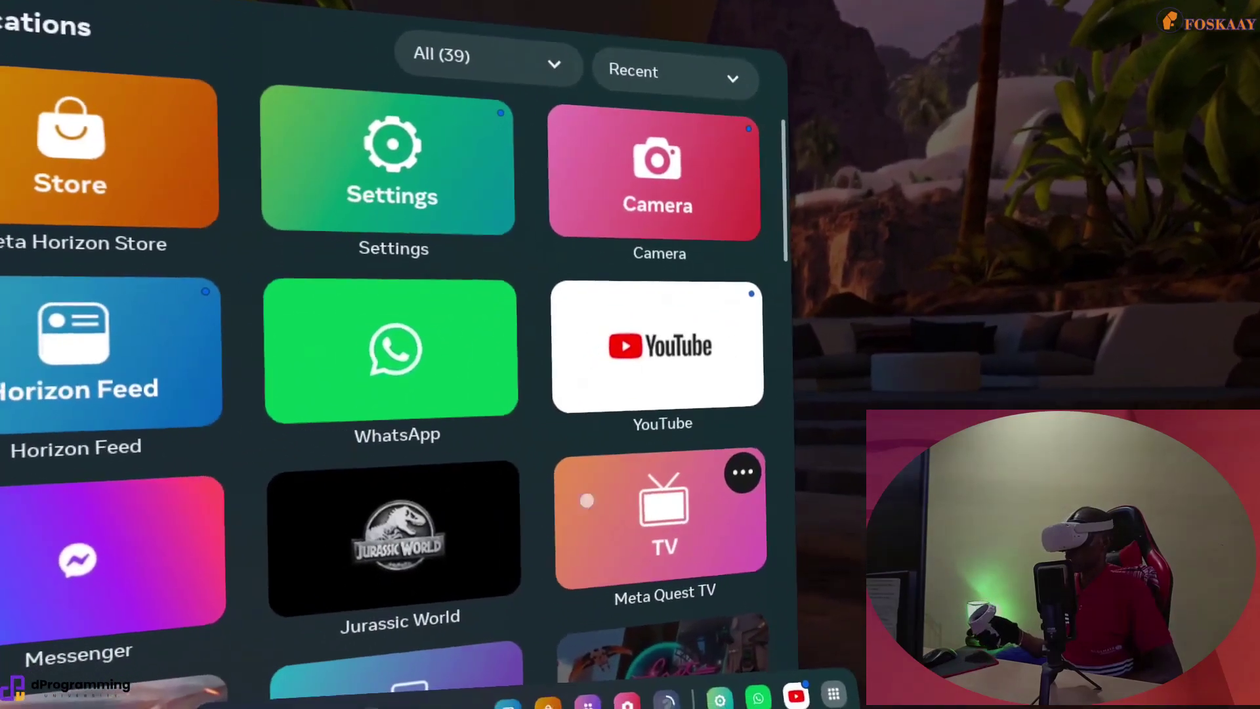
{"action": "scroll", "coordinate": [670, 380], "scroll_direction": "down", "scroll_amount": 5}
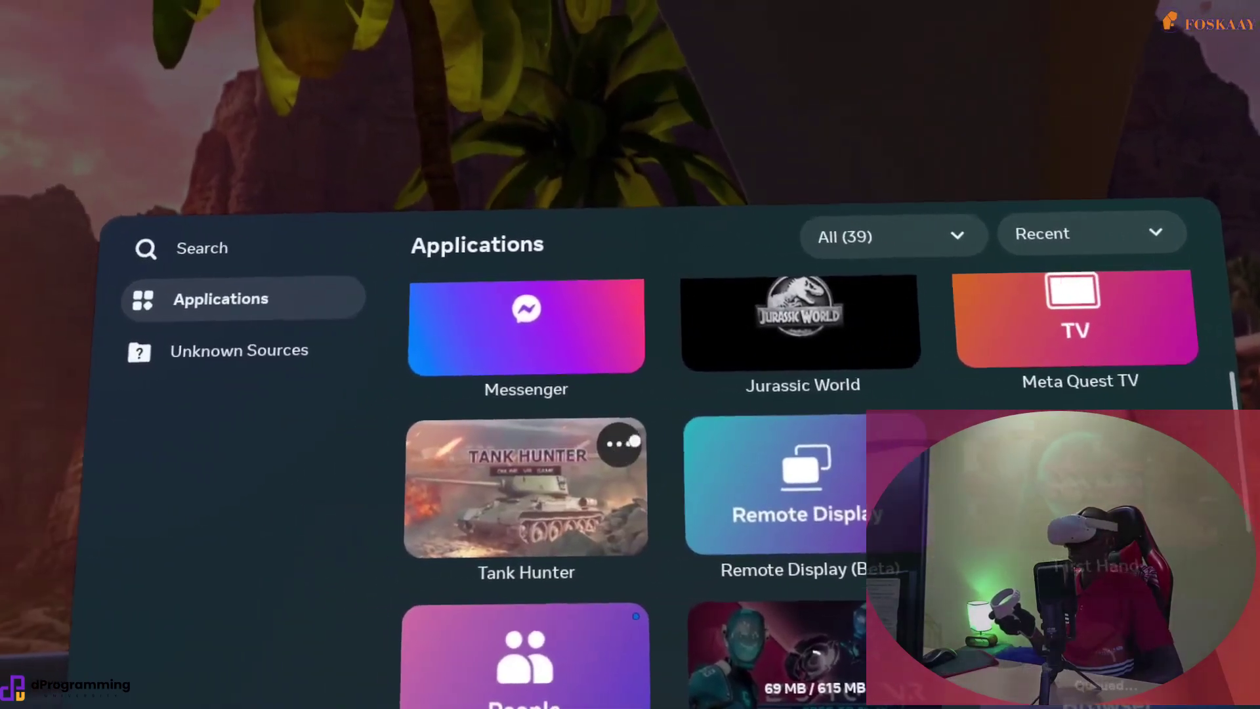
{"action": "left_click", "coordinate": [522, 460]}
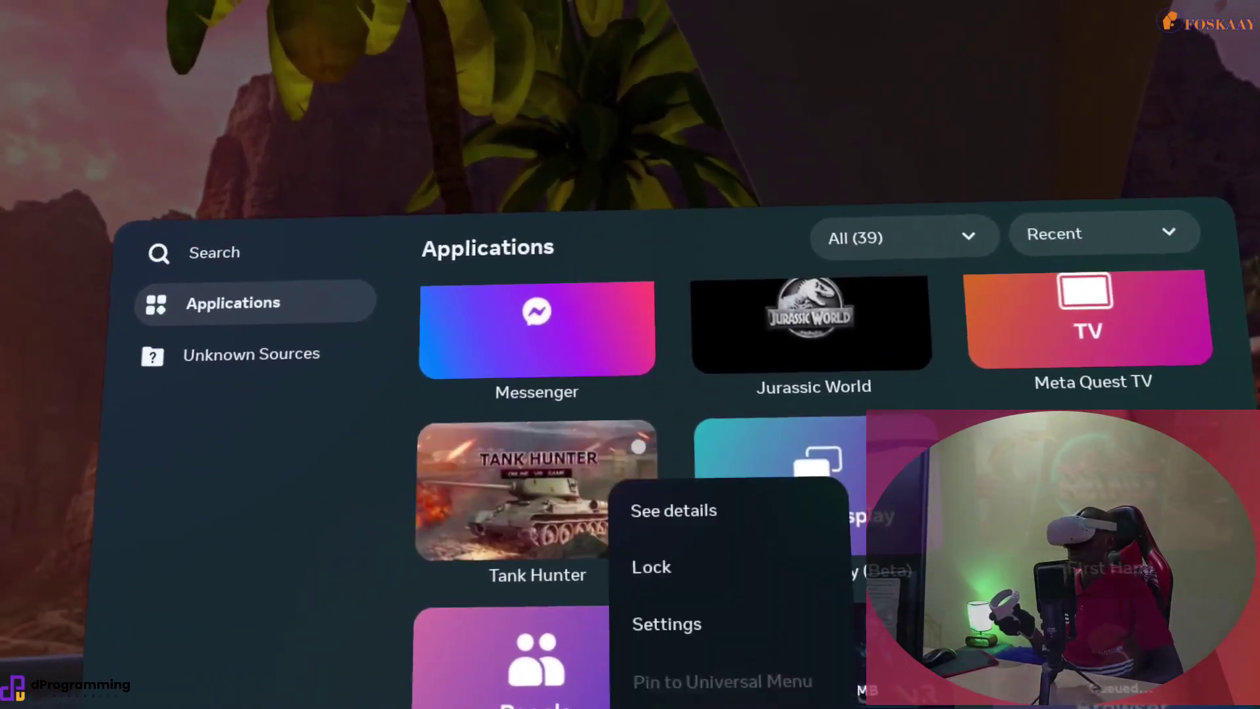
{"action": "left_click", "coordinate": [674, 511]}
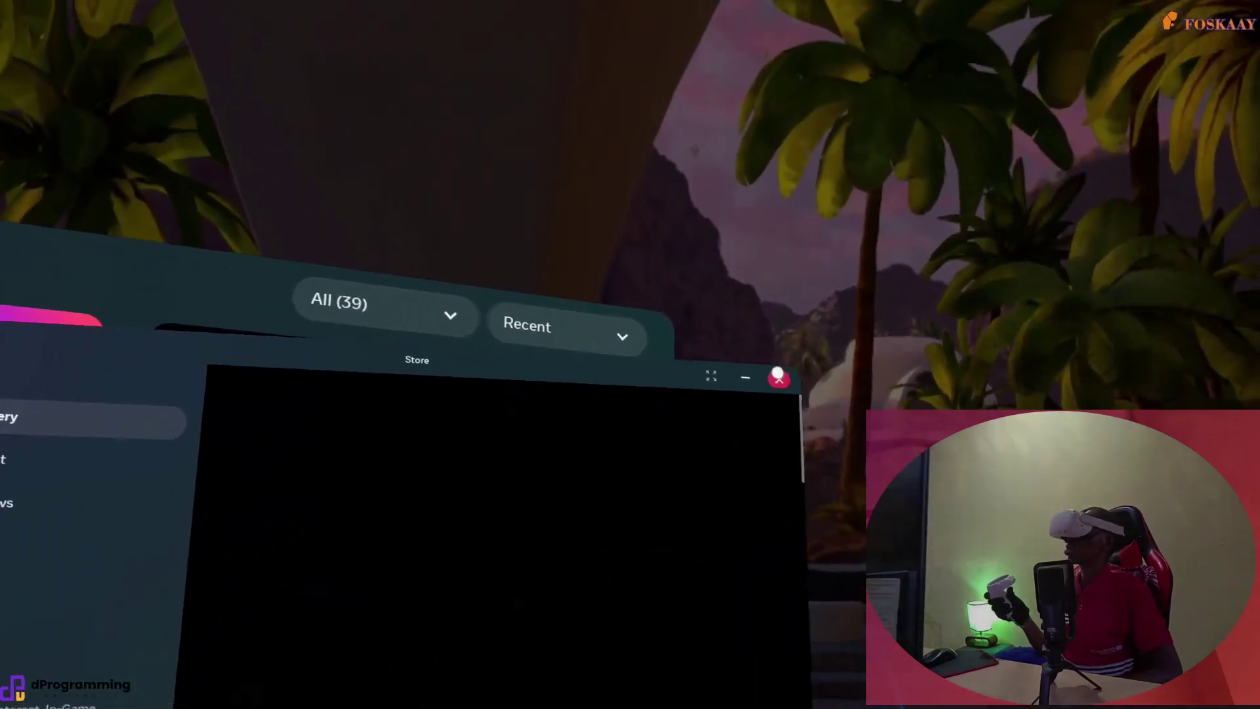
{"action": "left_click", "coordinate": [778, 375]}
{"action": "left_click", "coordinate": [552, 366]}
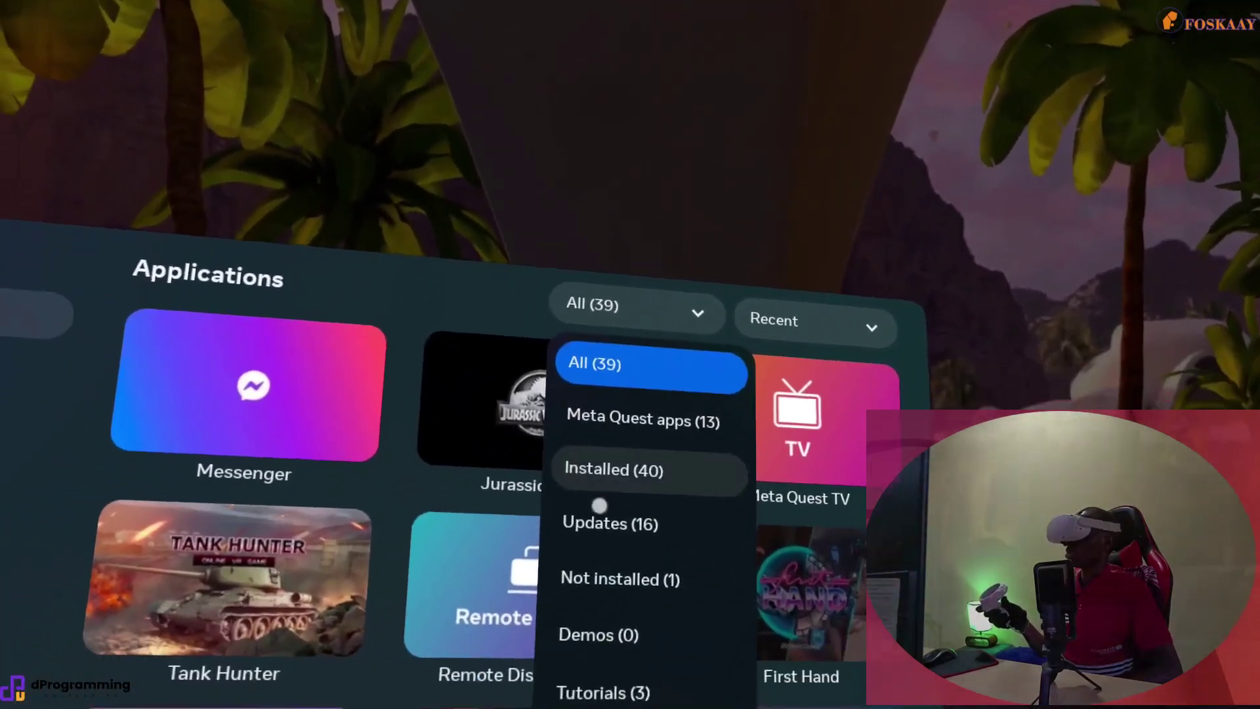
{"action": "left_click", "coordinate": [601, 522]}
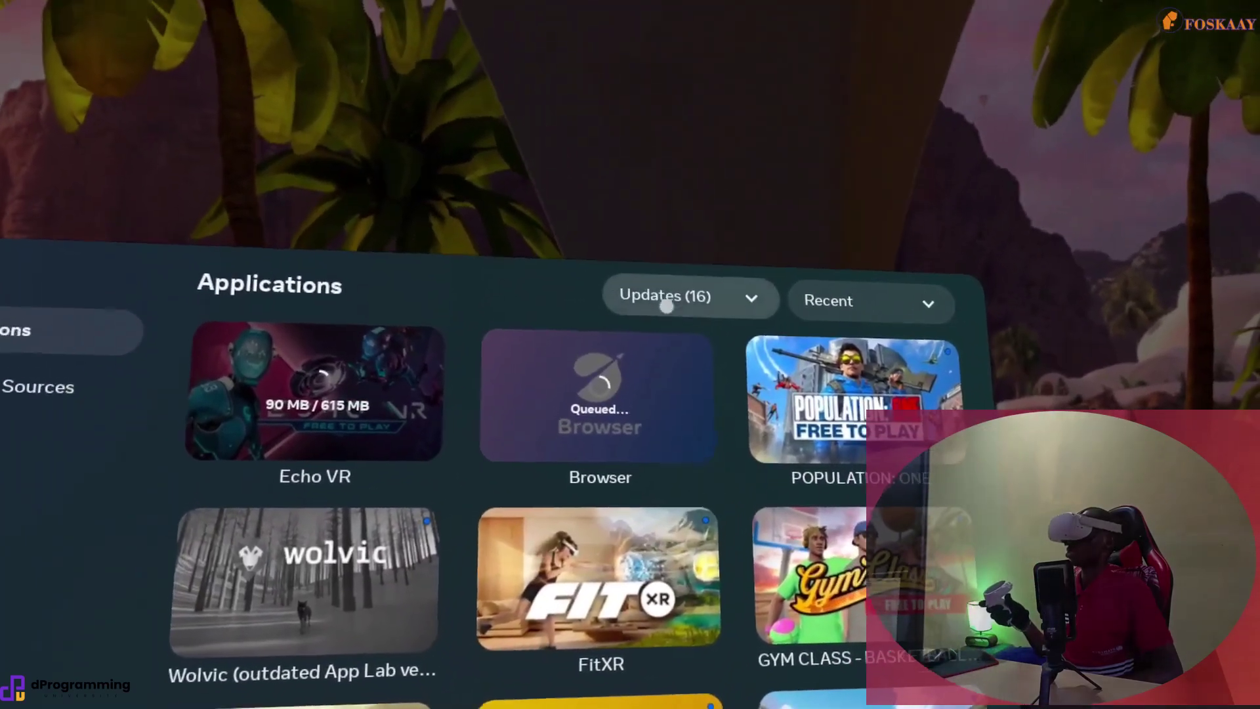
{"action": "left_click", "coordinate": [666, 306]}
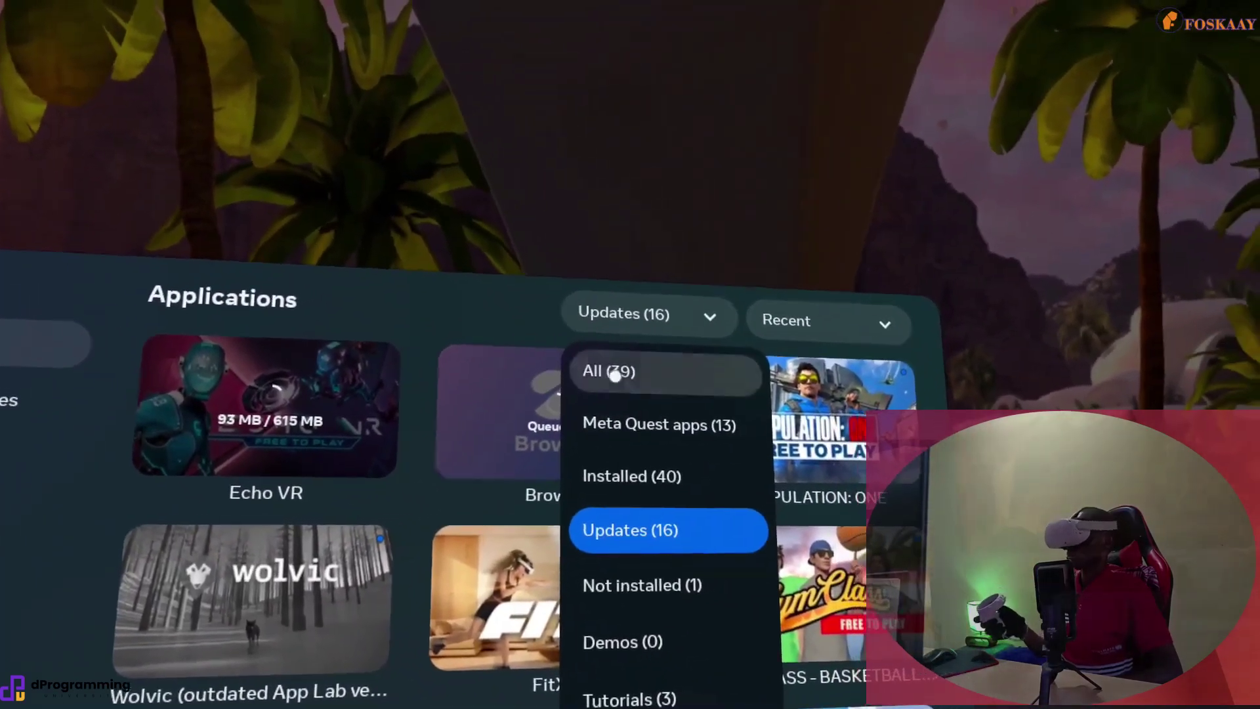
{"action": "left_click", "coordinate": [615, 374]}
{"action": "scroll", "coordinate": [540, 297], "scroll_direction": "down", "scroll_amount": 5}
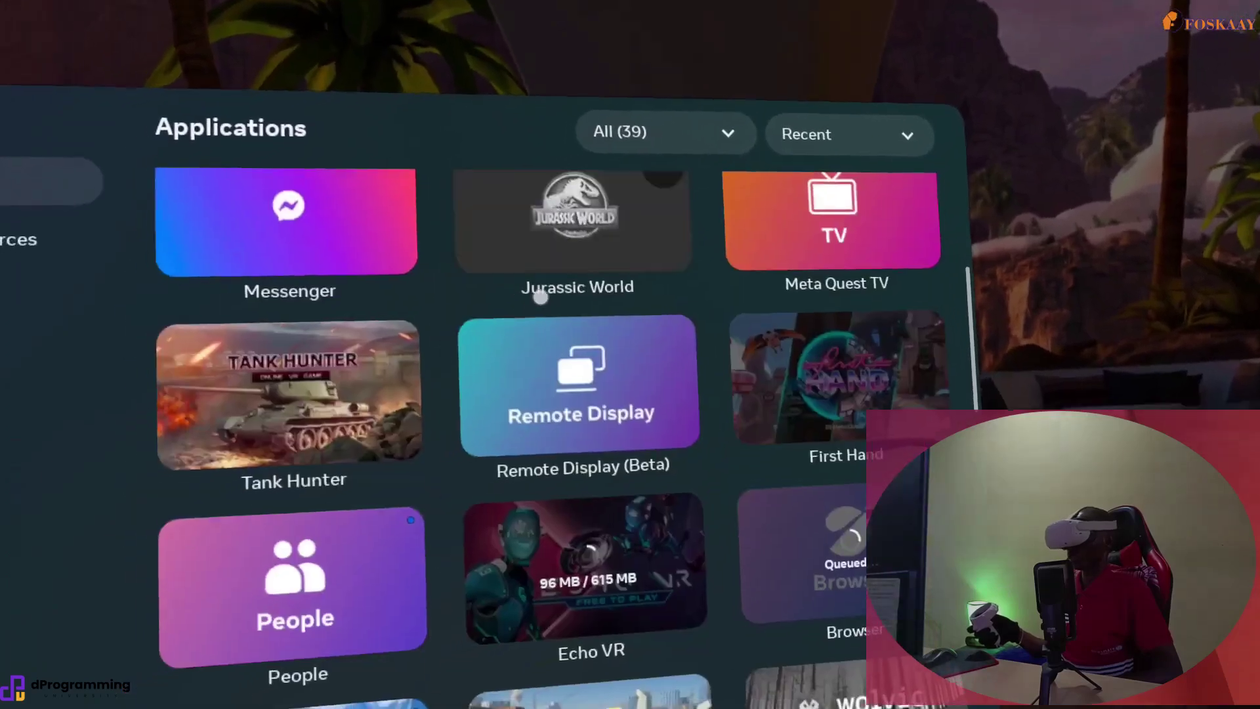
{"action": "scroll", "coordinate": [540, 297], "scroll_direction": "down", "scroll_amount": 5}
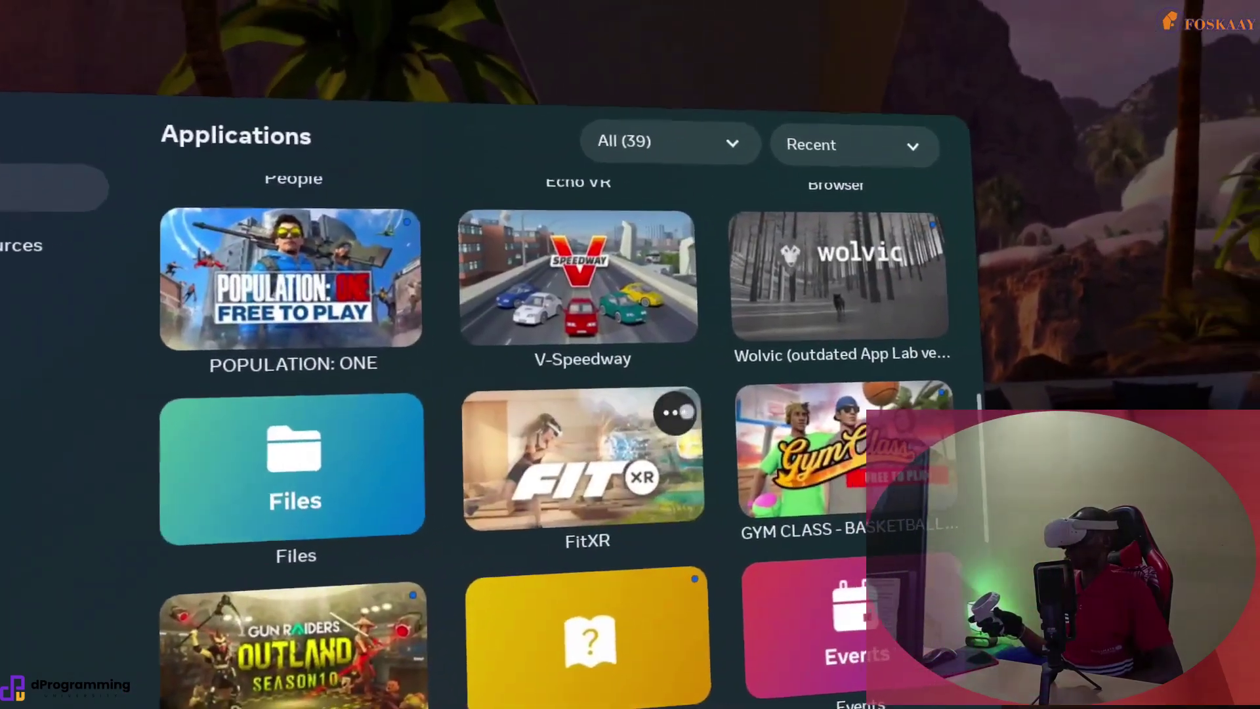
{"action": "left_click", "coordinate": [686, 412]}
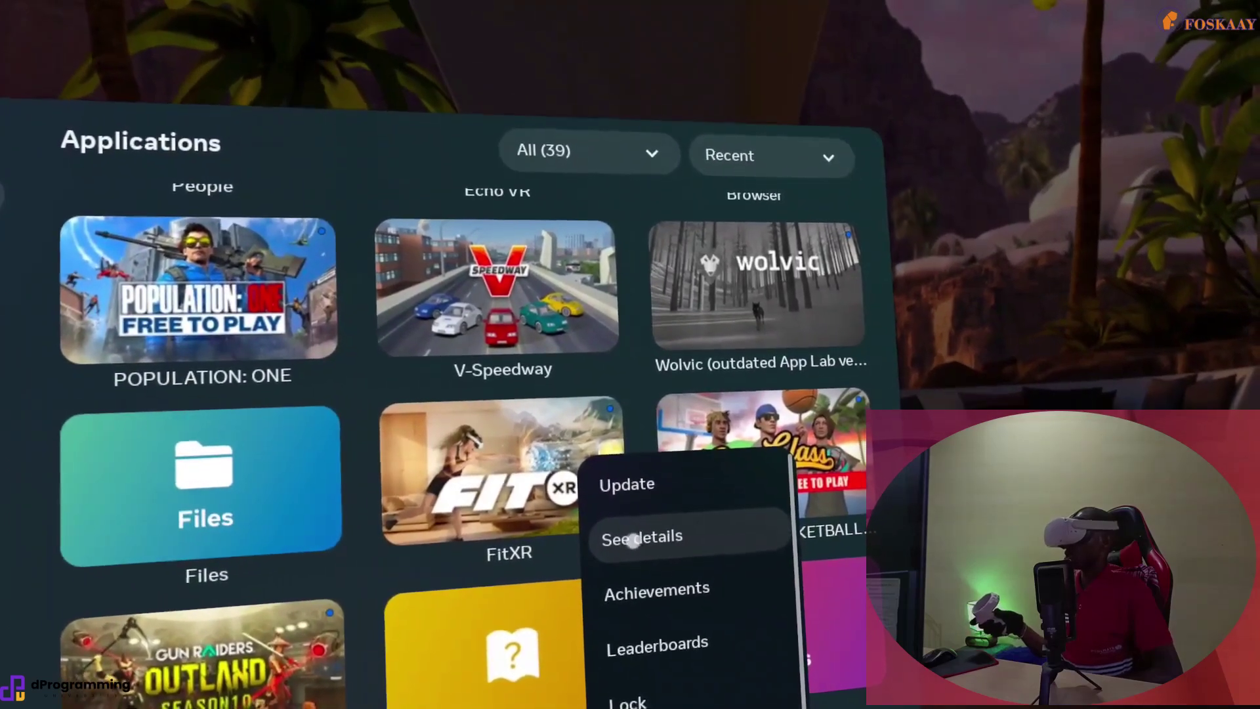
{"action": "left_click", "coordinate": [632, 540]}
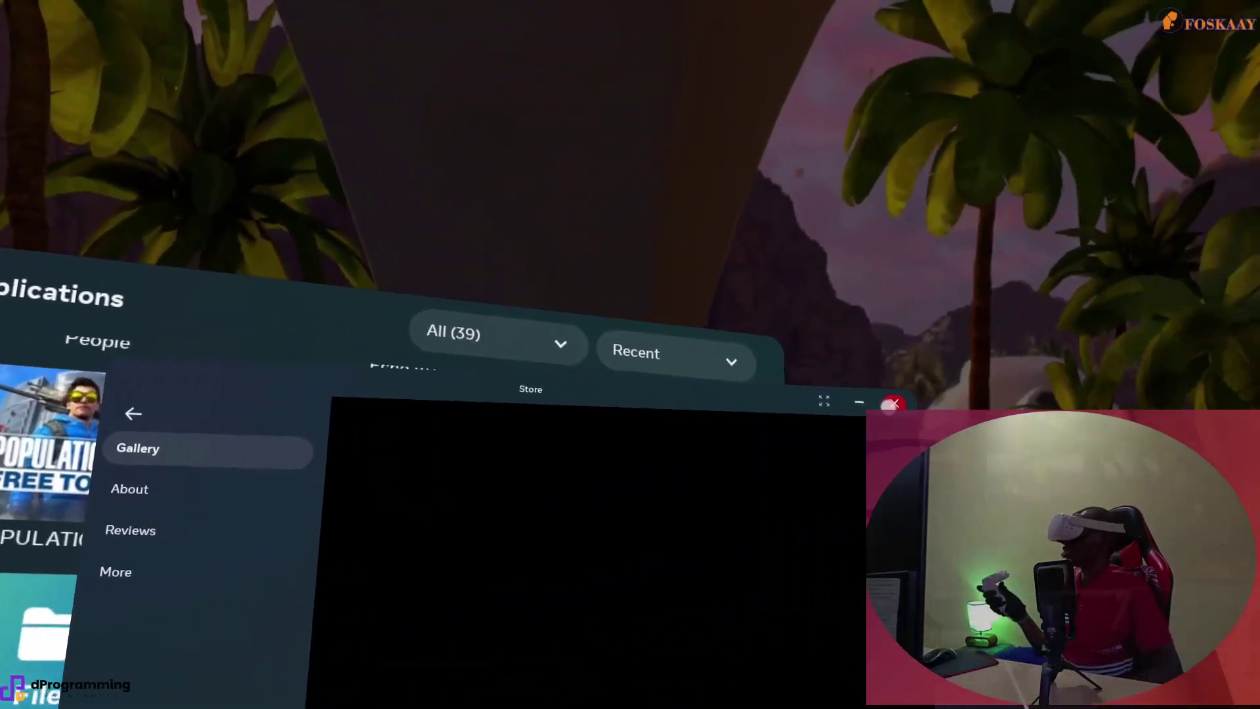
{"action": "left_click", "coordinate": [892, 404]}
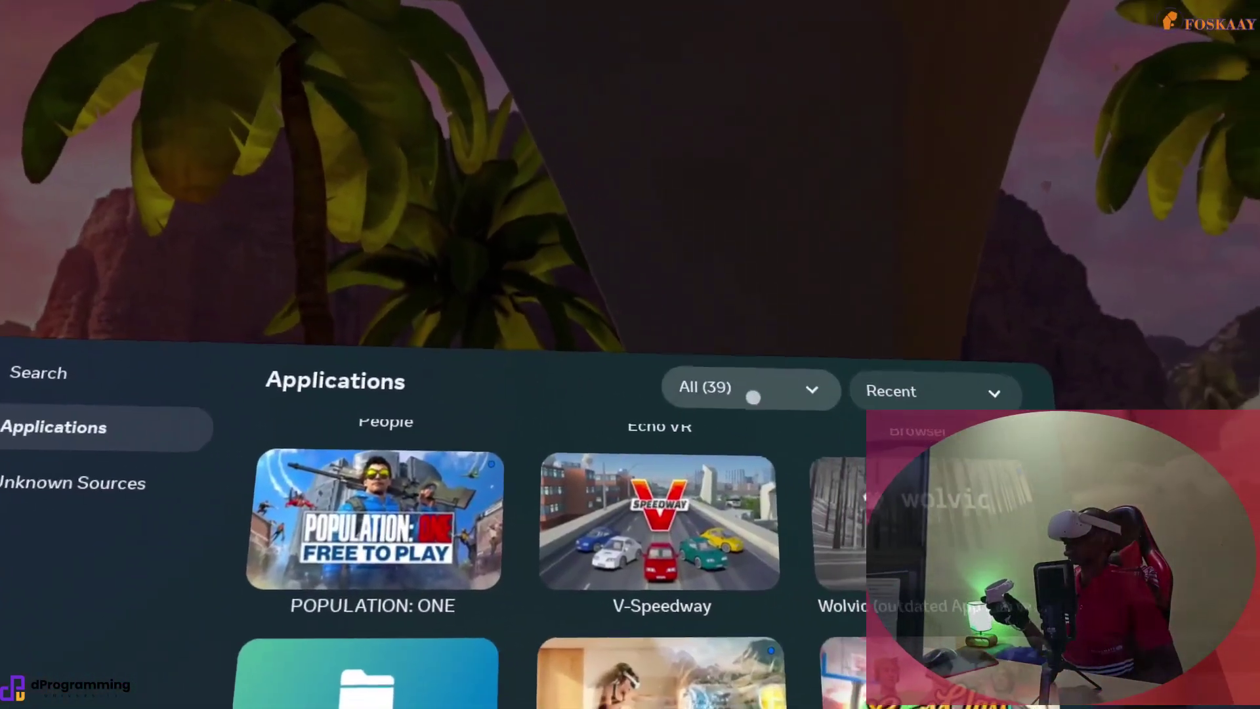
{"action": "left_click", "coordinate": [753, 397]}
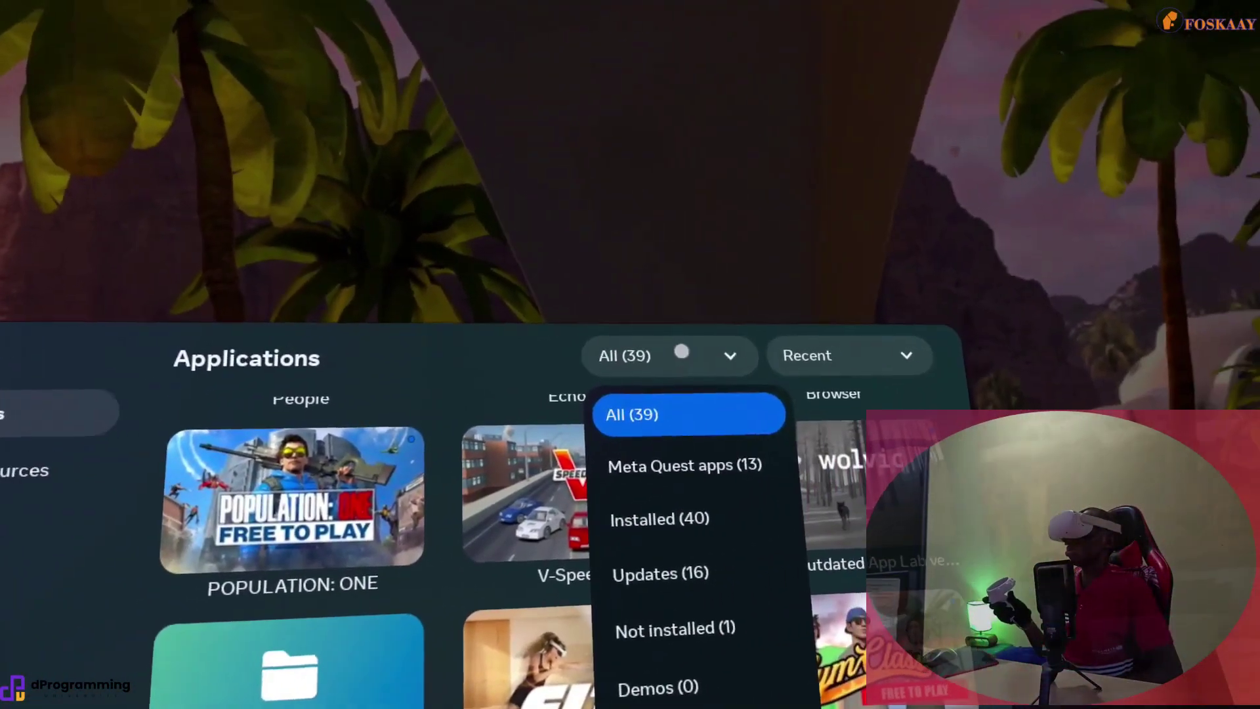
{"action": "left_click", "coordinate": [370, 568]}
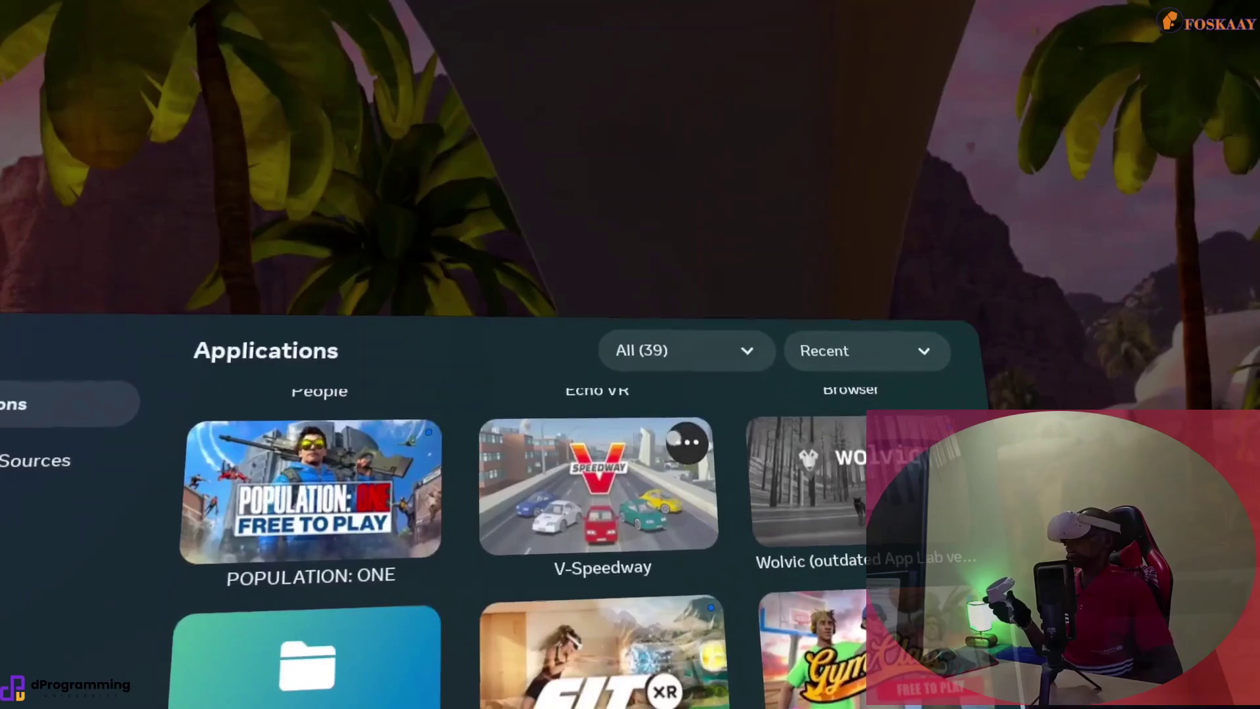
{"action": "left_click", "coordinate": [682, 437]}
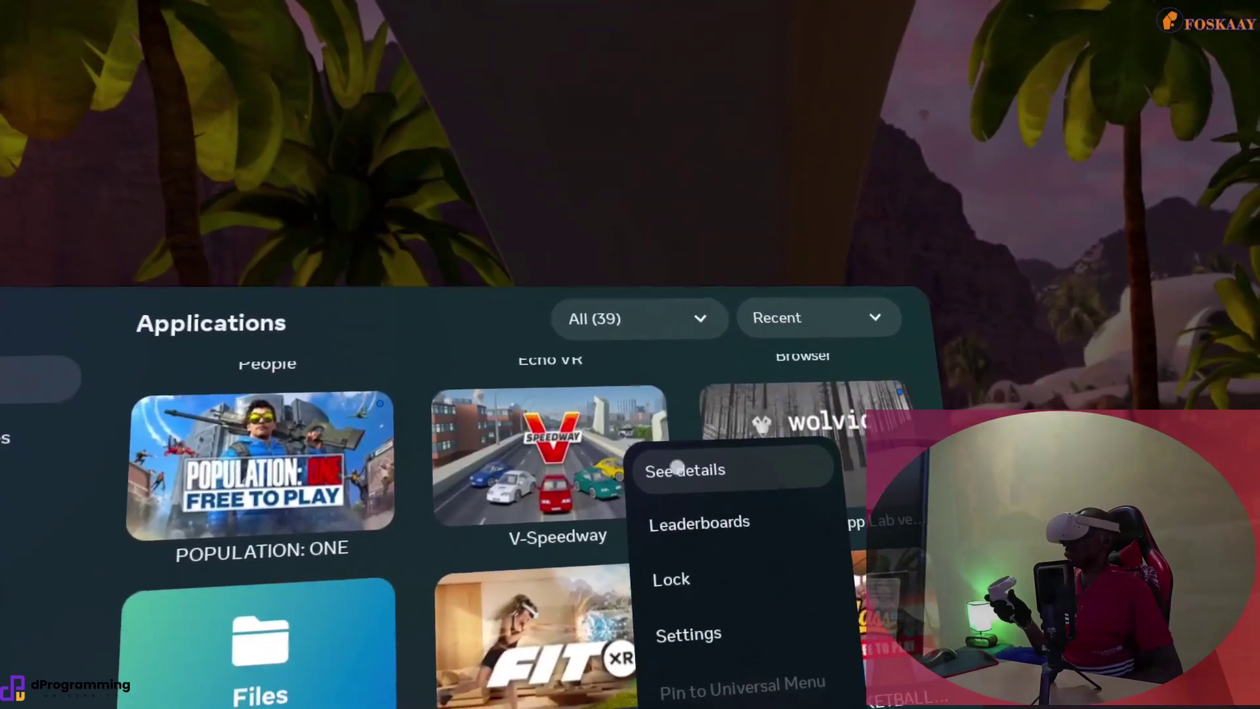
{"action": "left_click", "coordinate": [646, 351]}
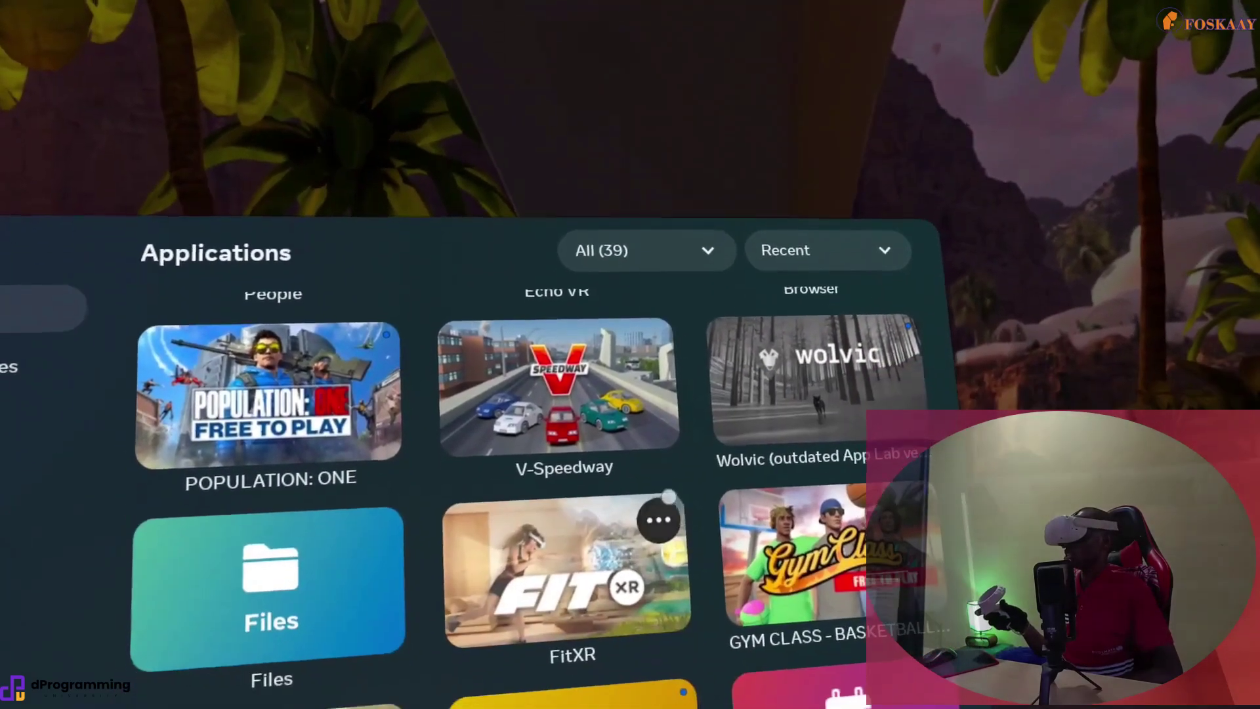
{"action": "left_click", "coordinate": [683, 512]}
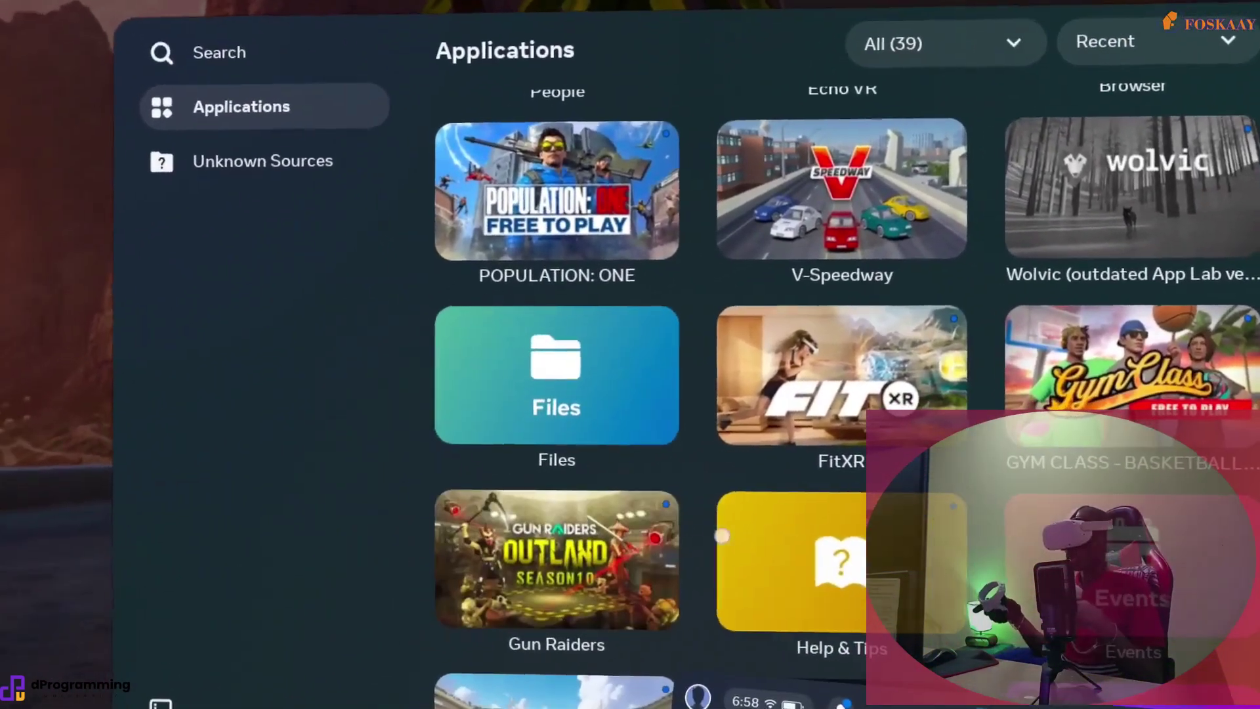
{"action": "mouse_move", "coordinate": [661, 537]}
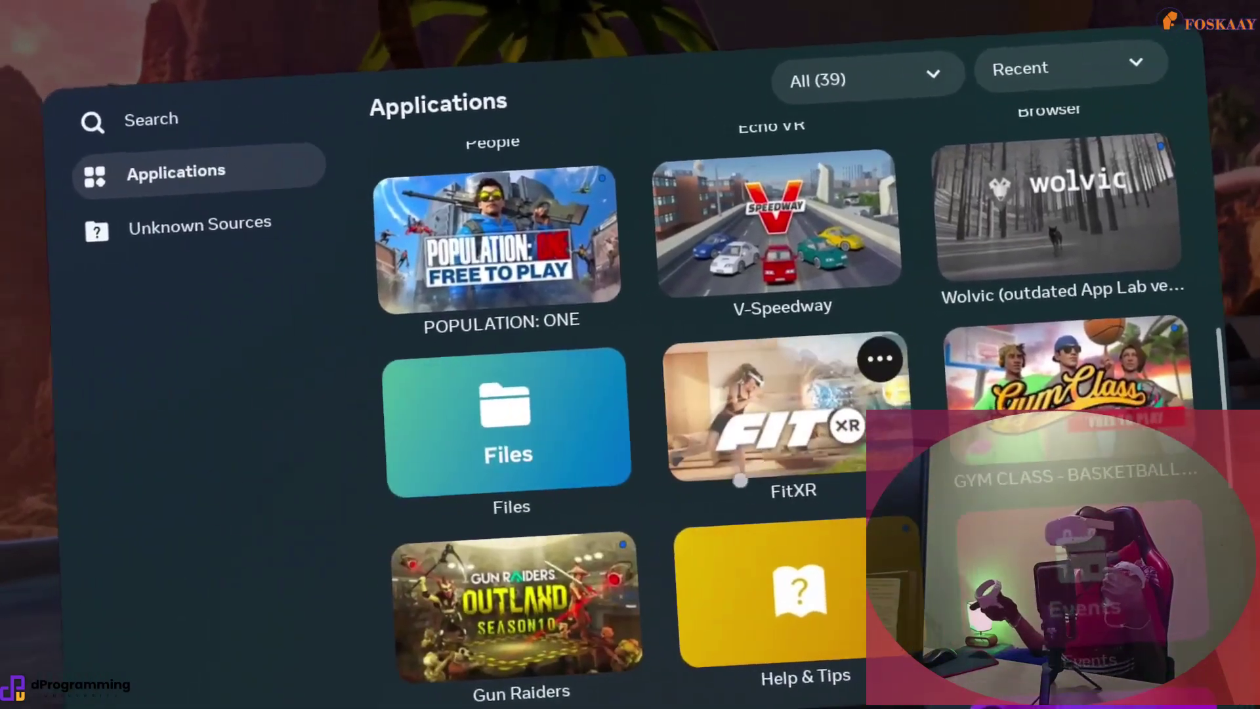
{"action": "mouse_move", "coordinate": [607, 478]}
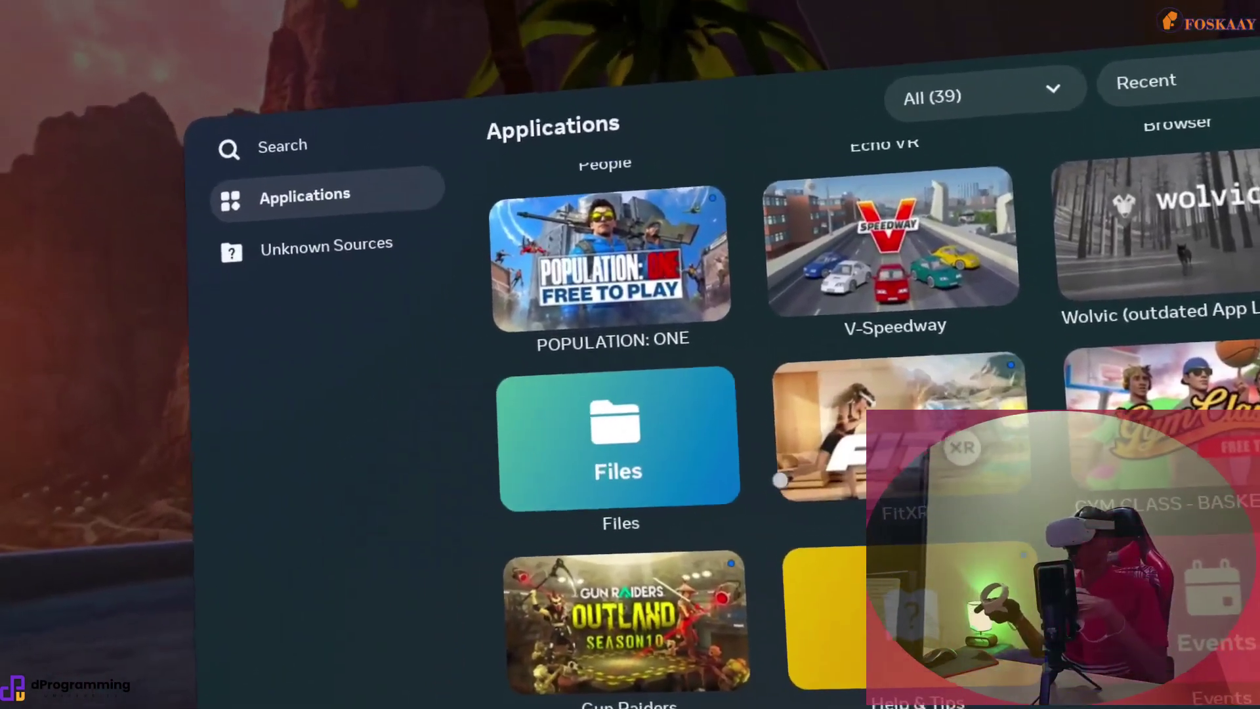